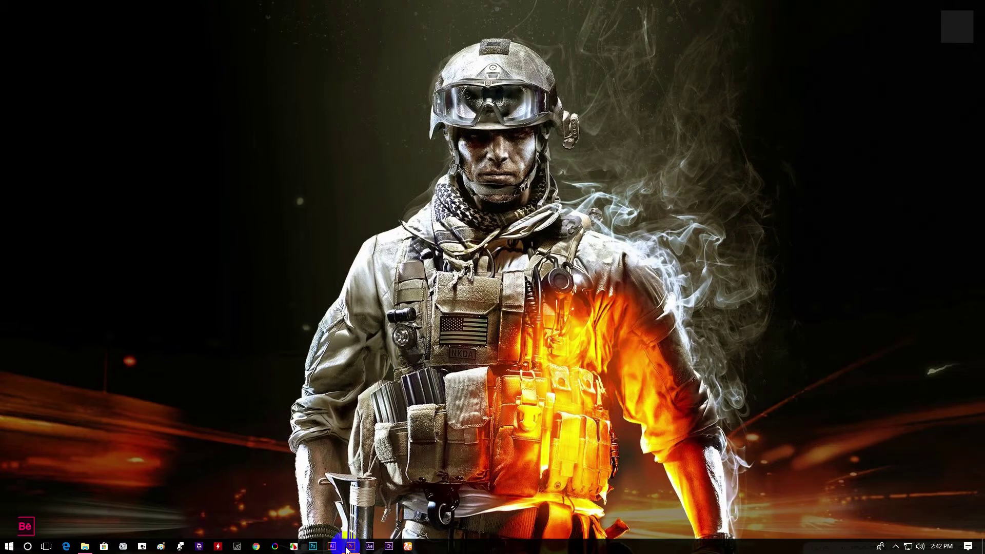
# Step: Import the drone footage clip into the Untitled Premiere Pro project
pyautogui.click(349, 547)
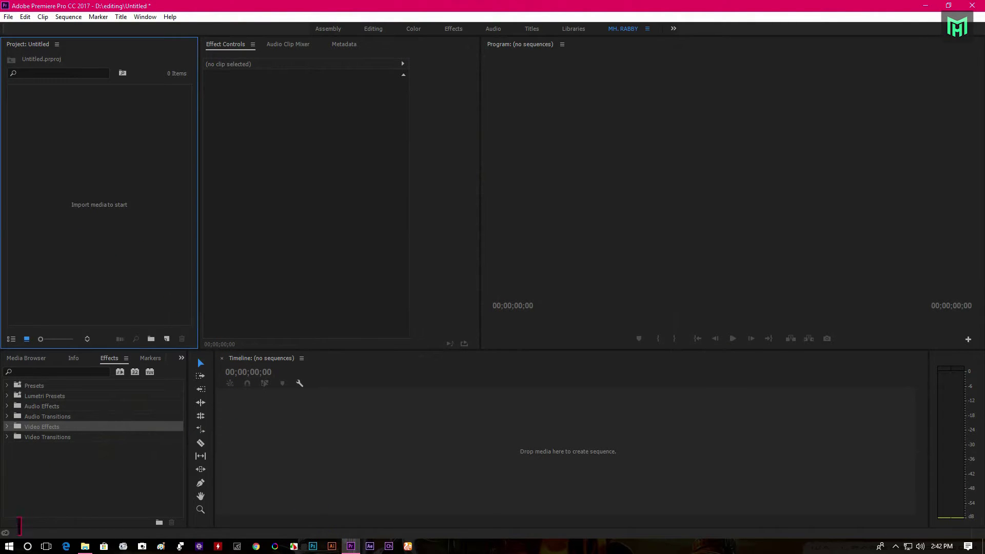
pyautogui.moveTo(130, 213); pyautogui.dragTo(129, 210)
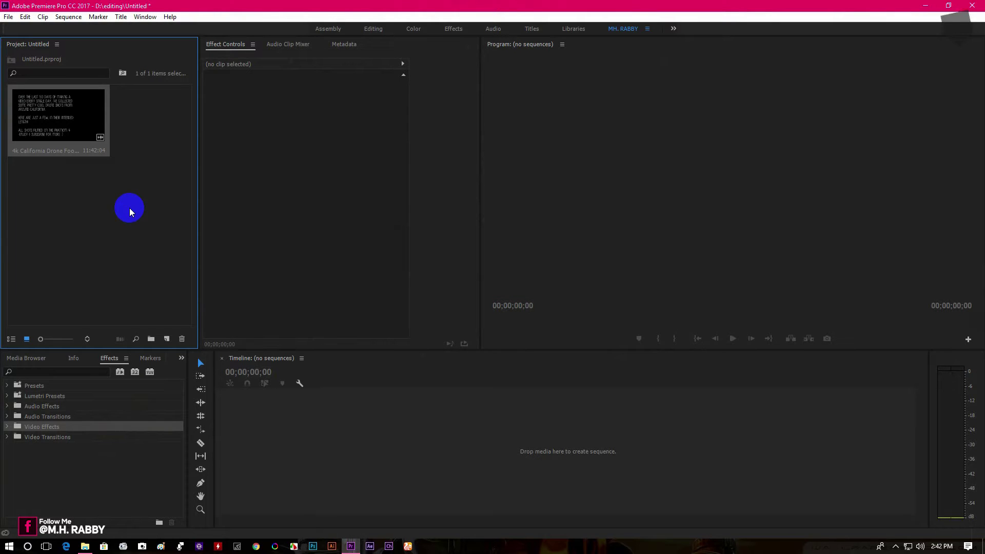
pyautogui.click(106, 203)
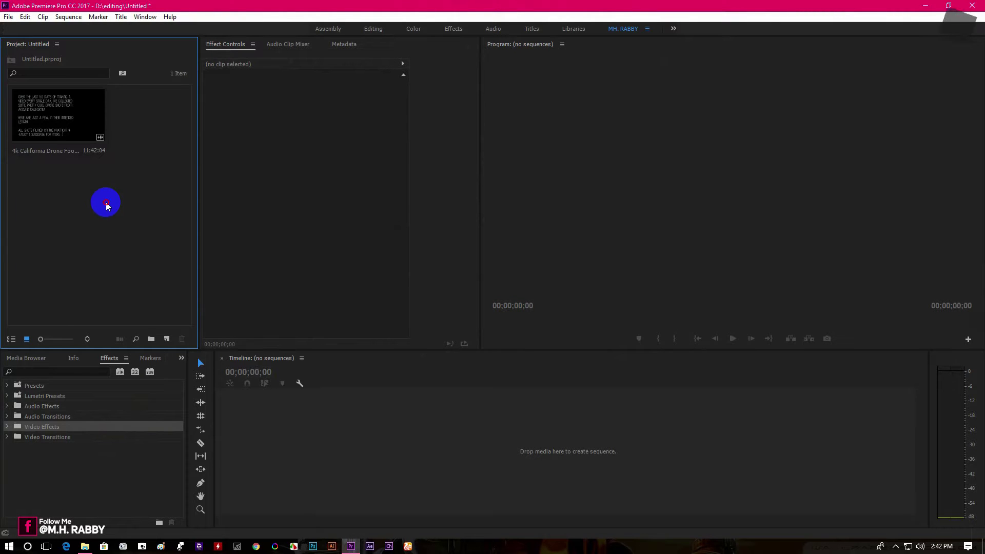
pyautogui.click(167, 339)
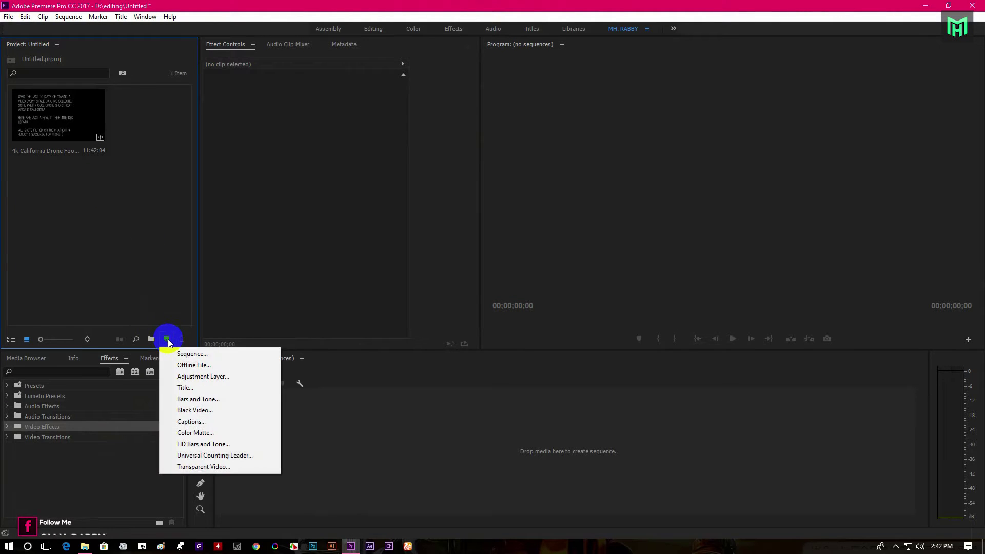
# Step: Start a new sequence using the Digital SLR > 1080p > DSLR 1080p30 preset and view its settings
pyautogui.click(191, 354)
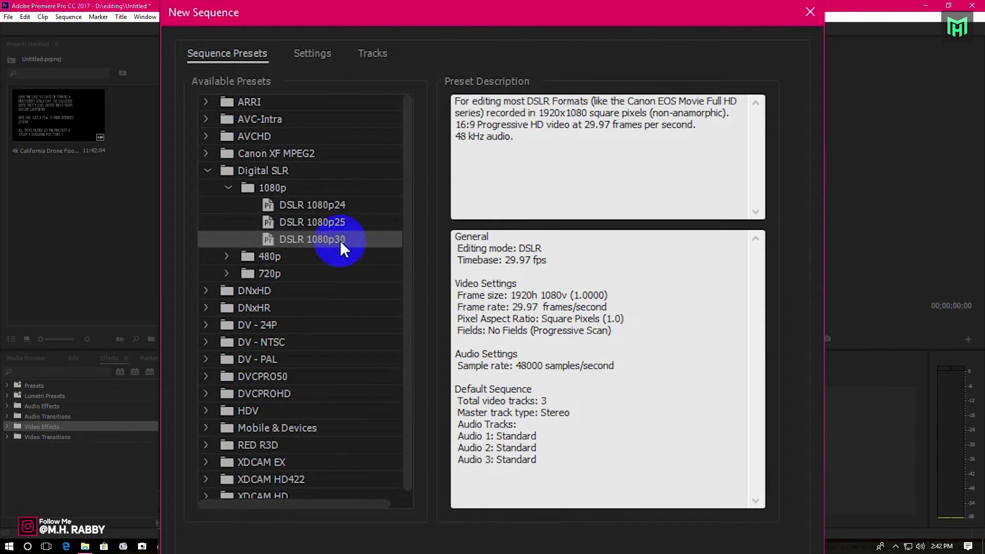
pyautogui.click(263, 168)
pyautogui.click(266, 187)
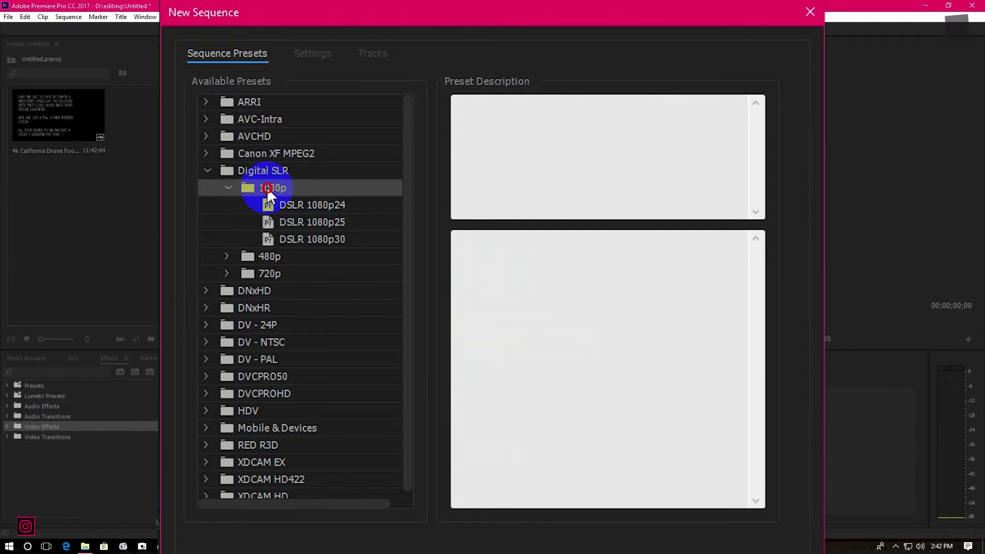
pyautogui.click(328, 240)
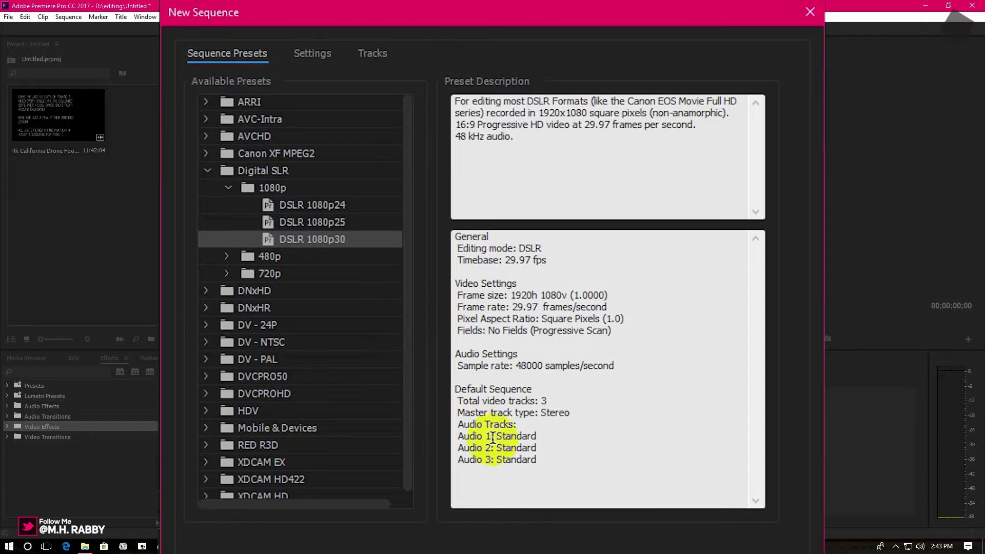
pyautogui.click(303, 54)
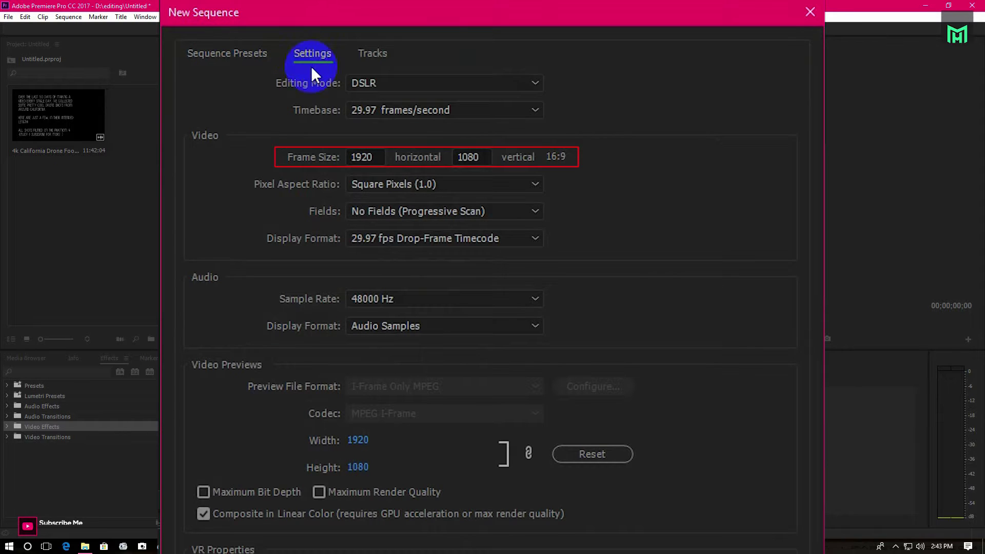
# Step: Set the sequence frame width to 1080
pyautogui.click(381, 156)
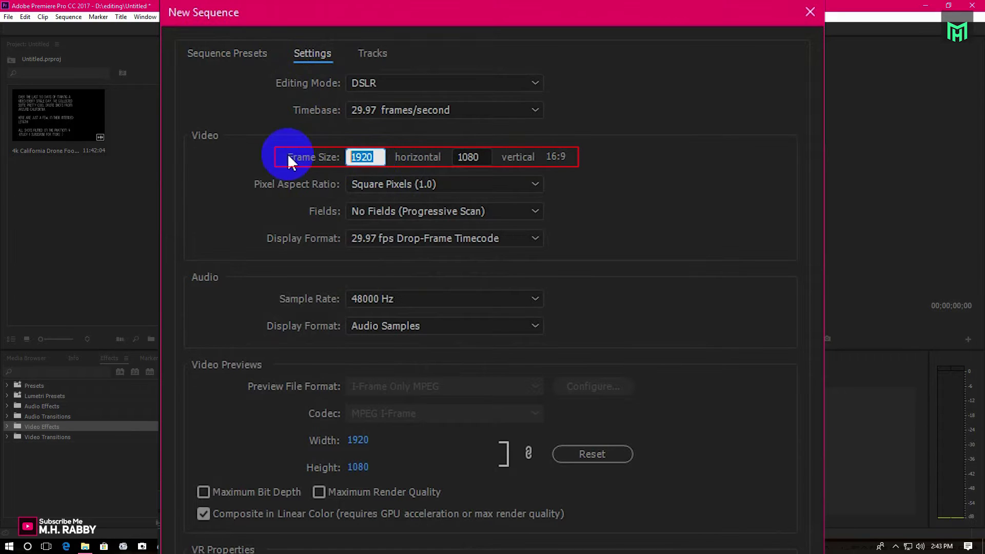
pyautogui.click(467, 156)
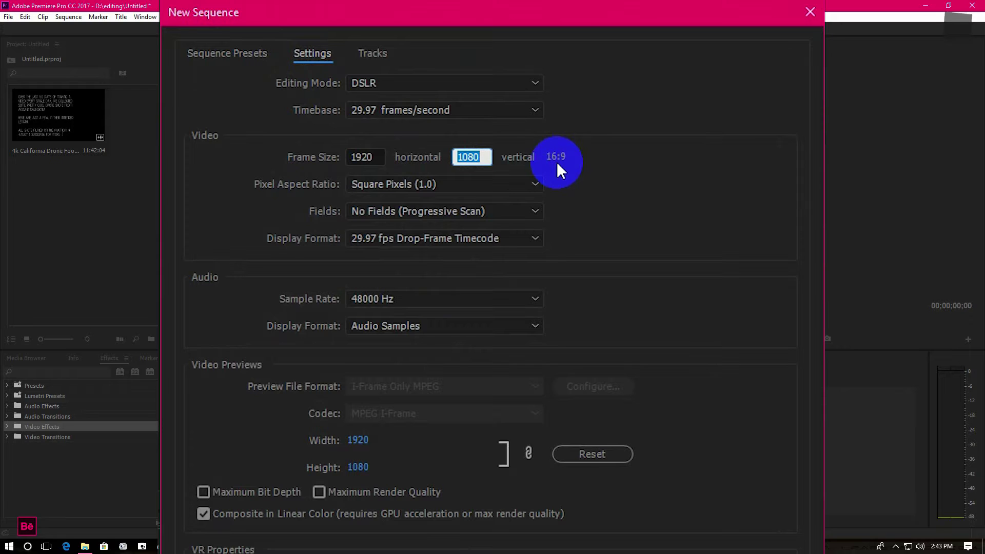
pyautogui.click(380, 154)
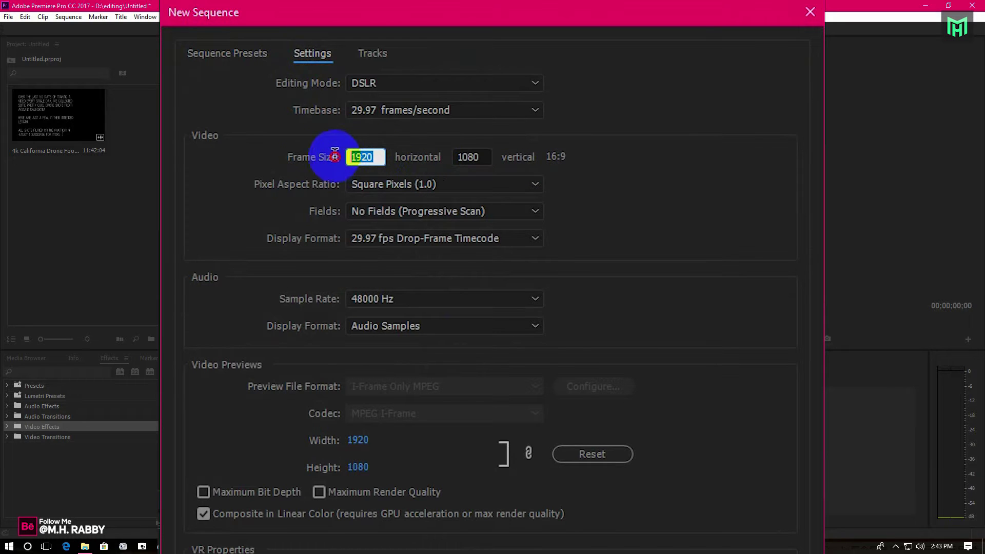
pyautogui.write('1080')
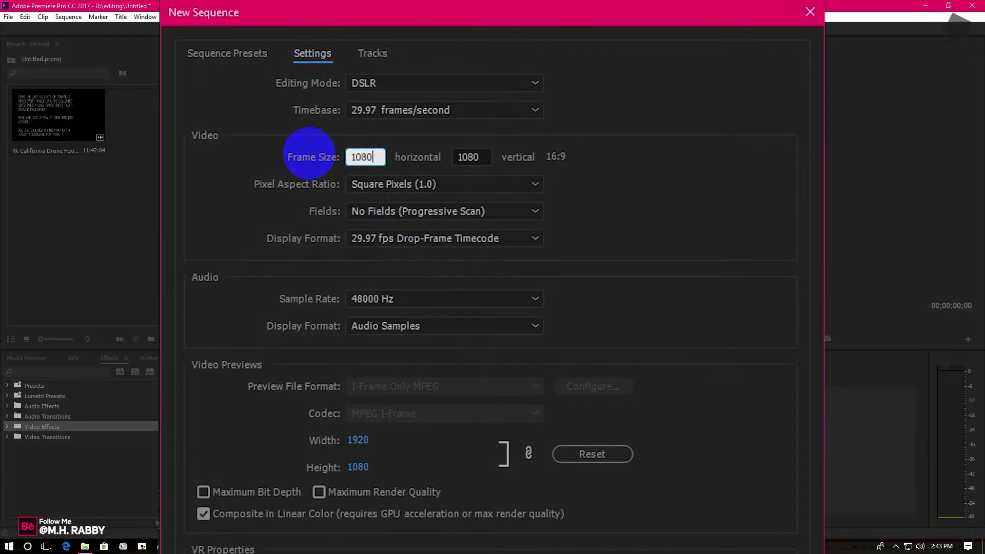
pyautogui.click(619, 163)
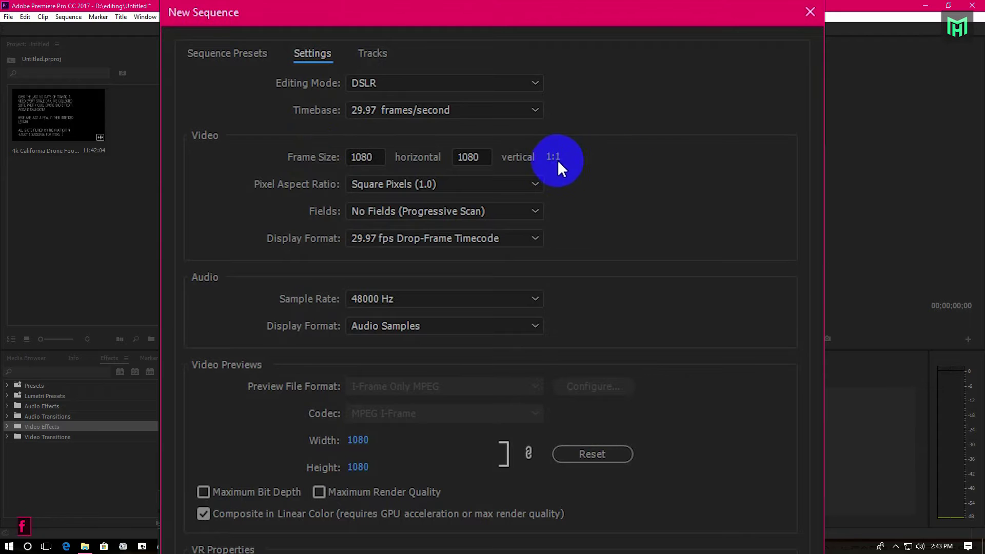
# Step: Set the frame height to 1350 so the frame becomes 4:5
pyautogui.click(488, 156)
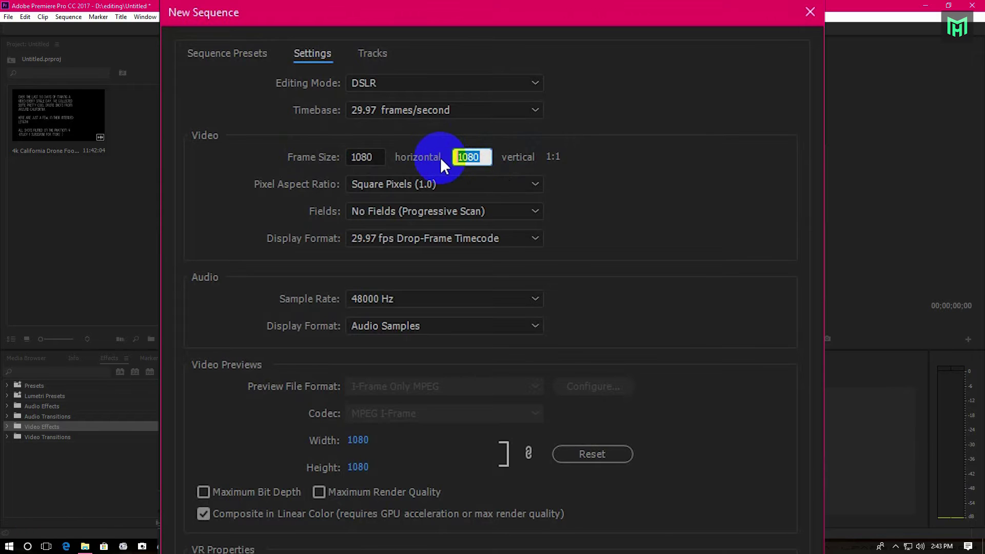
pyautogui.write('135')
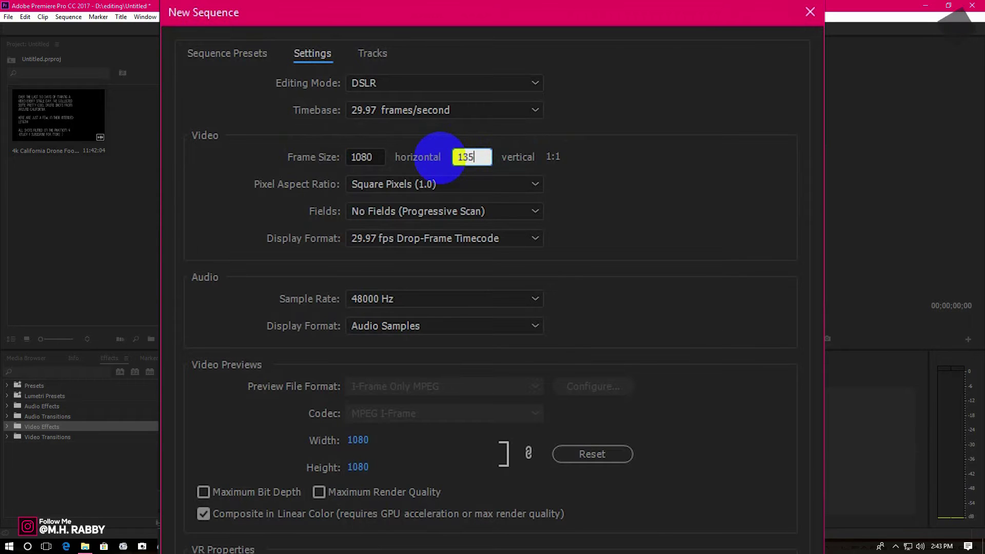
pyautogui.write('0')
pyautogui.click(514, 168)
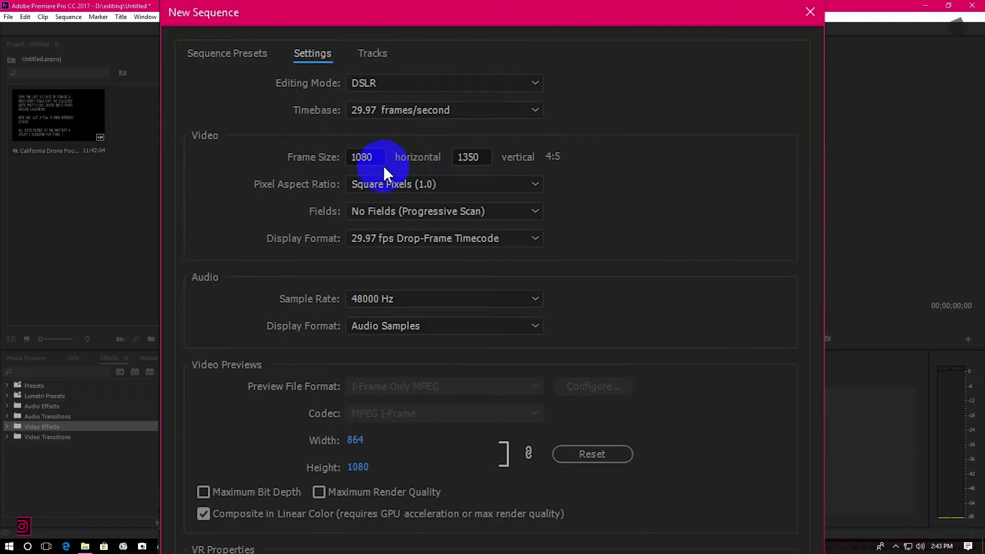
pyautogui.moveTo(484, 156); pyautogui.dragTo(448, 157)
pyautogui.write('192')
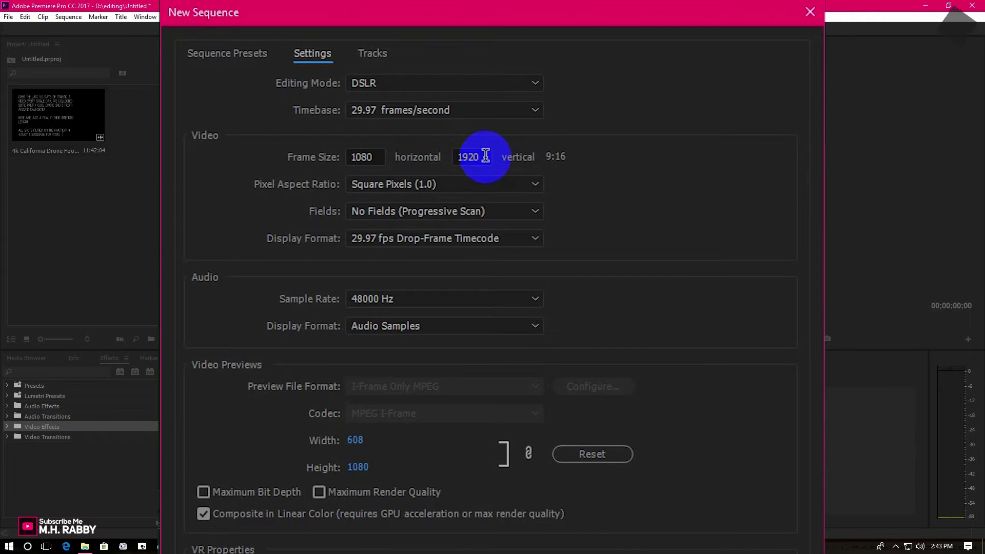
pyautogui.moveTo(485, 155); pyautogui.dragTo(438, 148)
pyautogui.write('135')
pyautogui.click(556, 166)
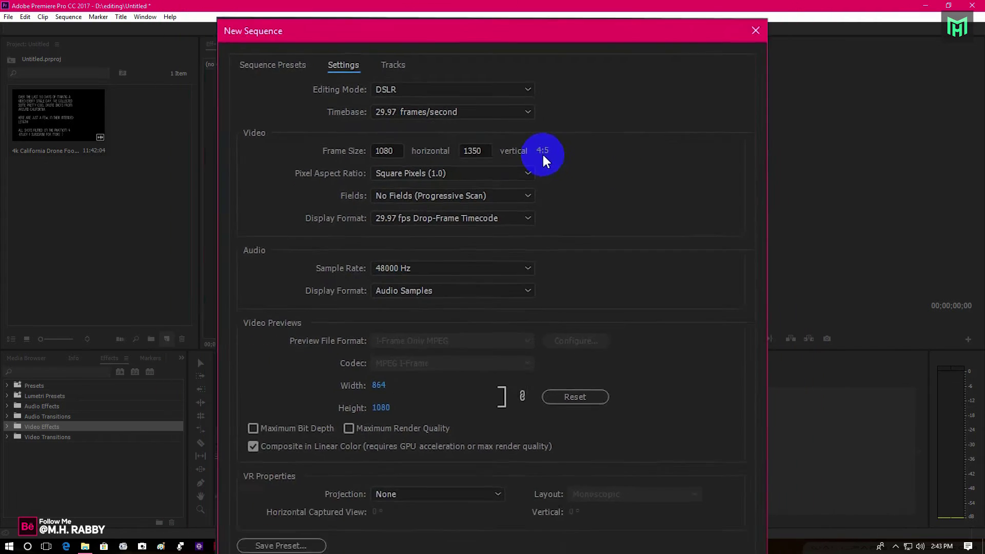
# Step: Create the 1080x1350 sequence and place the drone clip in it, keeping the sequence settings
pyautogui.click(575, 467)
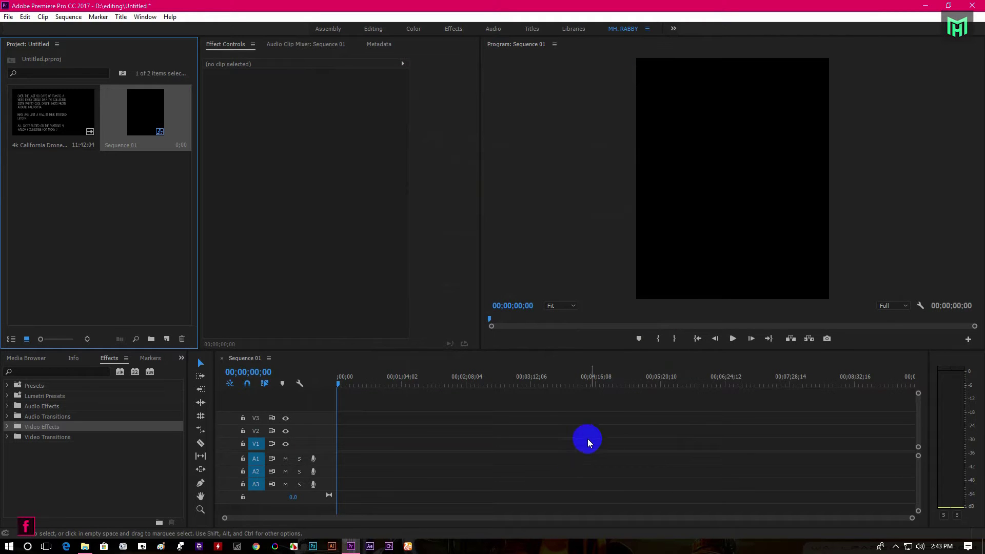
pyautogui.moveTo(73, 130); pyautogui.dragTo(336, 450)
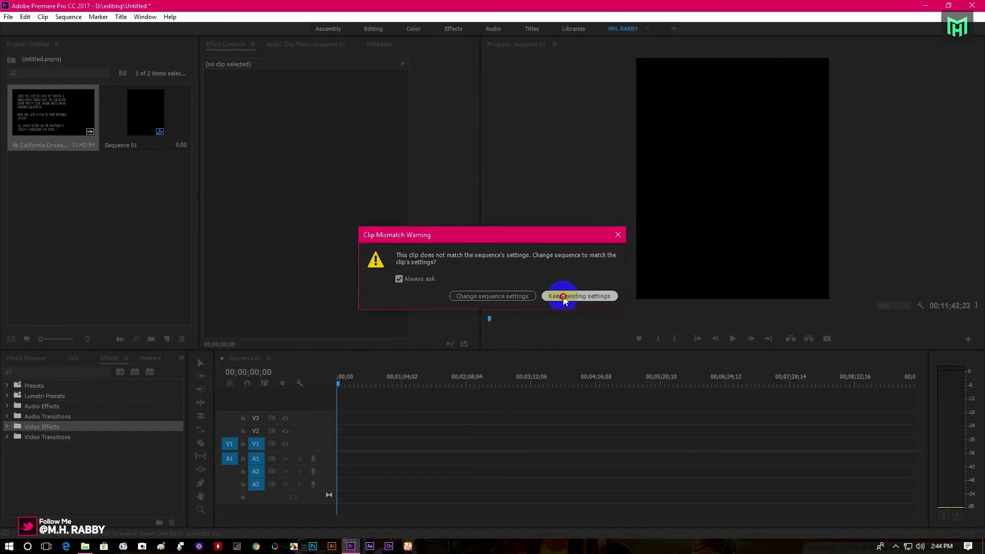
pyautogui.click(559, 294)
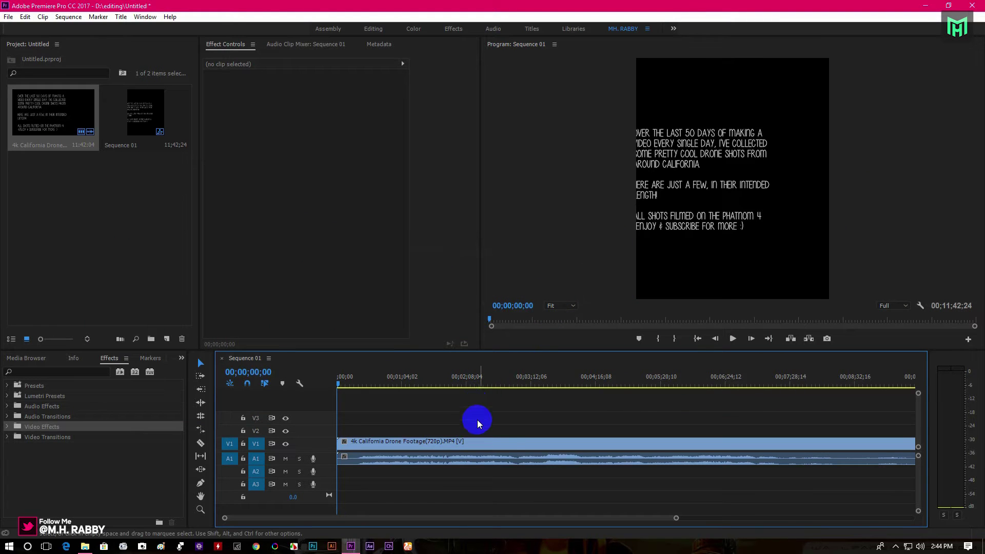
# Step: Select the drone clip in the timeline and open Export Settings with Ctrl+M
pyautogui.press('-')
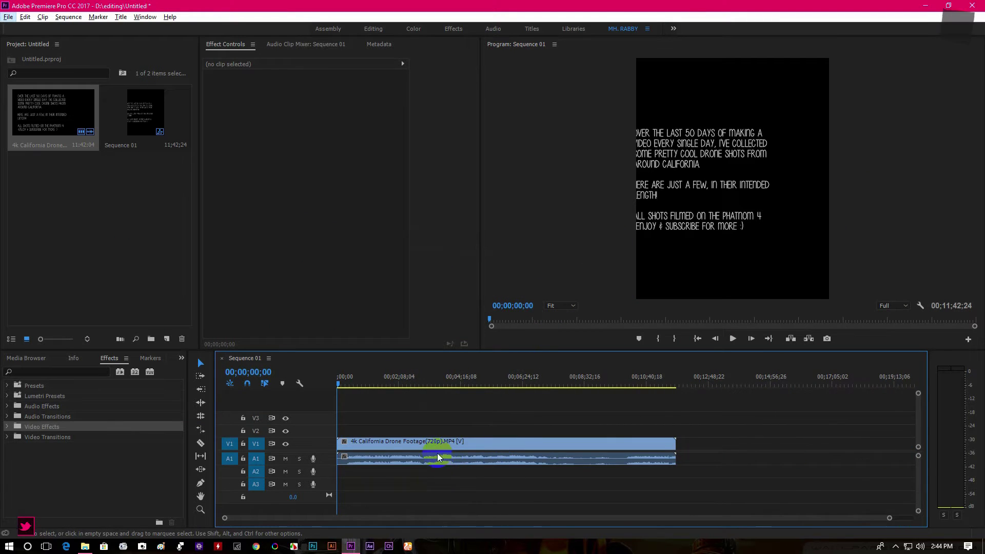
pyautogui.click(437, 454)
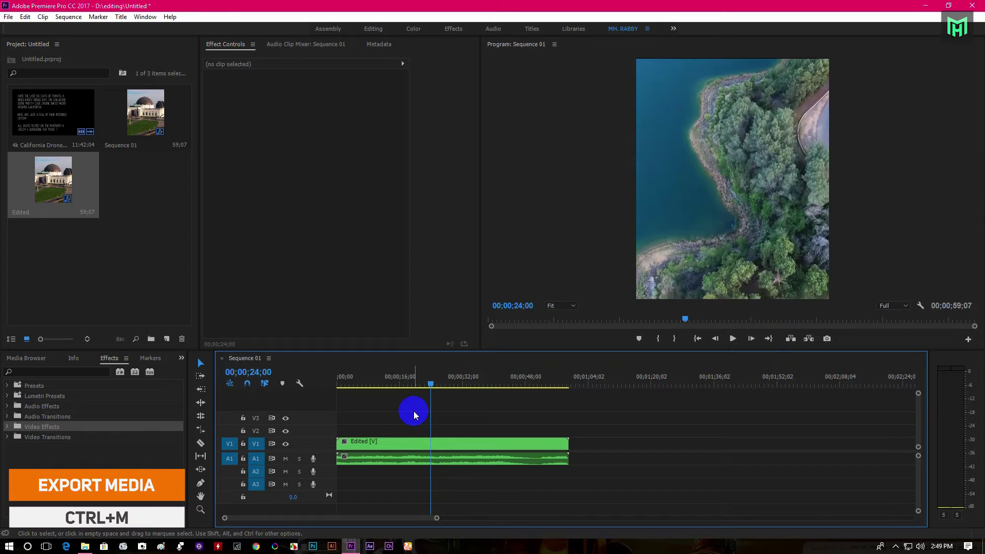
pyautogui.hotkey('ctrl', 'm')
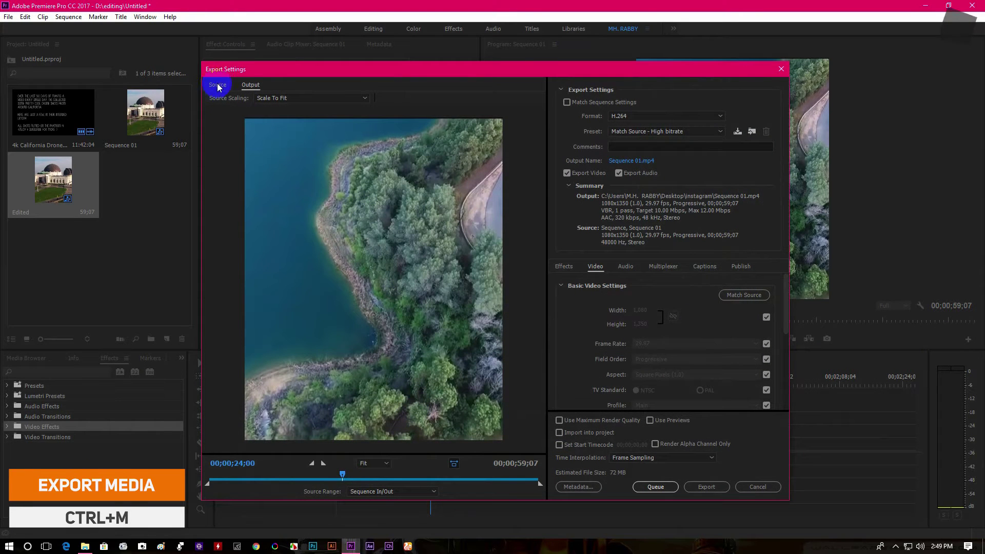
pyautogui.moveTo(292, 75)
pyautogui.mouseDown()
pyautogui.moveTo(326, 79)
pyautogui.moveTo(300, 70)
pyautogui.mouseUp()
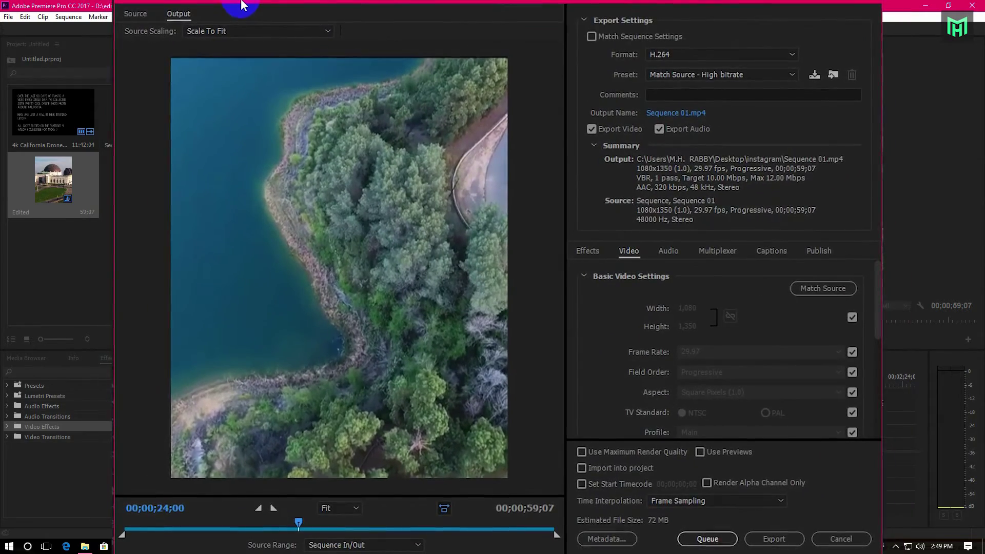
pyautogui.click(715, 56)
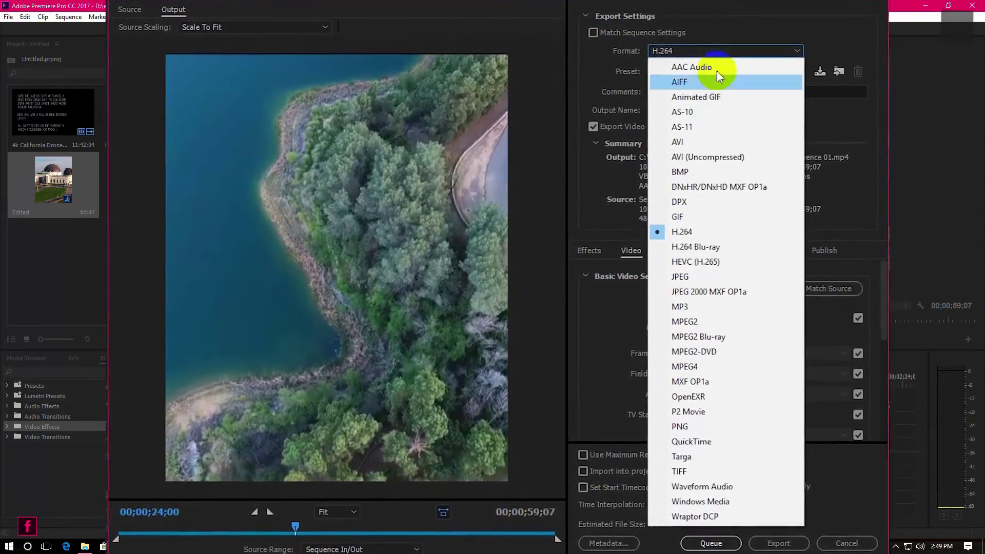
pyautogui.click(721, 231)
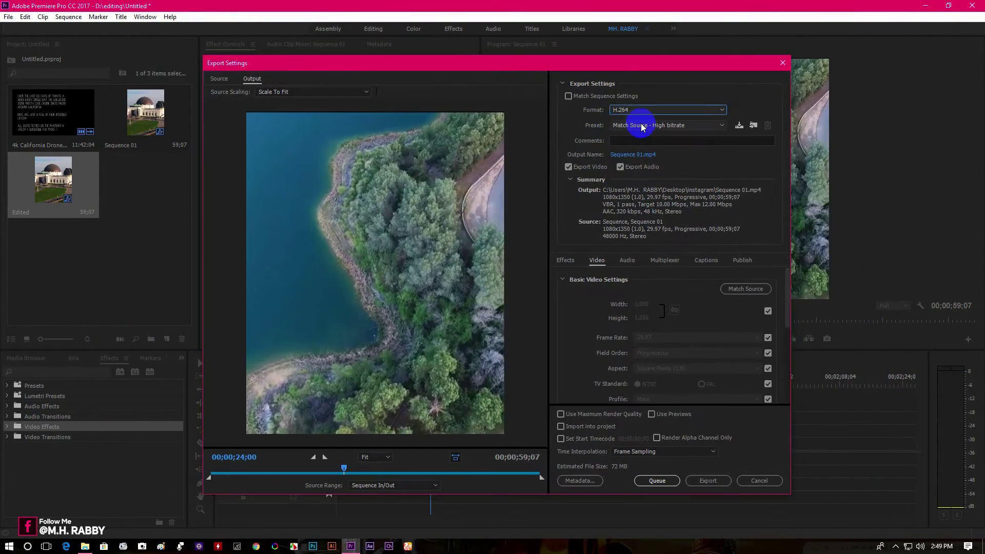
pyautogui.click(693, 72)
pyautogui.press('Down')
pyautogui.press('Down')
pyautogui.press('Down')
pyautogui.press('Down')
pyautogui.press('Down')
pyautogui.press('Down')
pyautogui.press('Down')
pyautogui.press('Down')
pyautogui.press('Down')
pyautogui.press('Down')
pyautogui.press('Down')
pyautogui.press('Down')
pyautogui.press('Down')
pyautogui.press('Down')
pyautogui.press('Down')
pyautogui.press('Down')
pyautogui.press('Down')
pyautogui.press('Down')
pyautogui.press('Down')
pyautogui.press('Down')
pyautogui.press('Down')
pyautogui.press('Down')
pyautogui.press('Down')
pyautogui.press('Down')
pyautogui.press('Down')
pyautogui.press('Down')
pyautogui.press('Down')
pyautogui.press('Down')
pyautogui.press('Down')
pyautogui.press('Down')
pyautogui.press('Down')
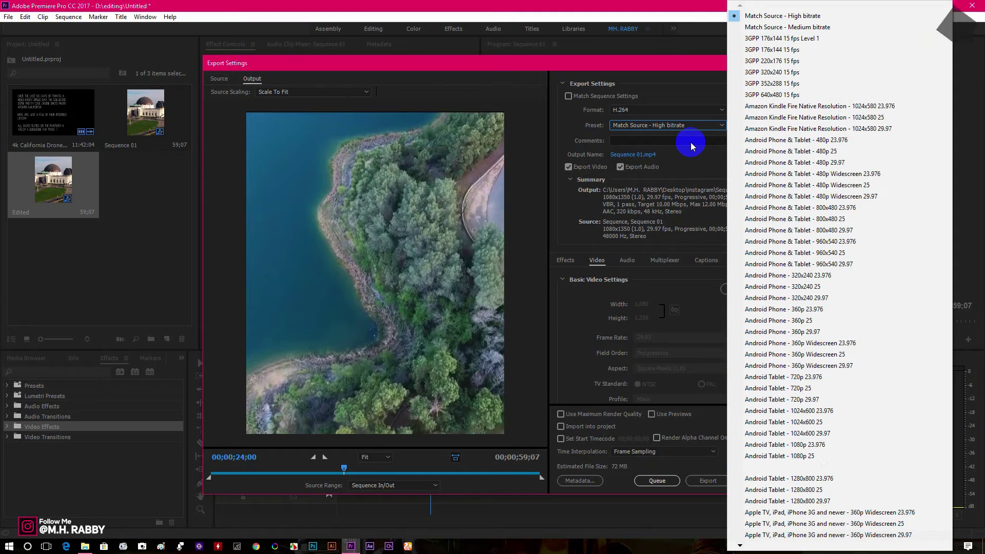
pyautogui.press('Down')
pyautogui.press('Down')
pyautogui.press('Down')
pyautogui.press('Down')
pyautogui.press('Down')
pyautogui.press('Down')
pyautogui.press('Down')
pyautogui.press('Down')
pyautogui.press('Down')
pyautogui.press('Down')
pyautogui.press('Down')
pyautogui.press('Down')
pyautogui.press('Down')
pyautogui.press('Down')
pyautogui.press('Down')
pyautogui.press('Down')
pyautogui.press('Down')
pyautogui.press('Down')
pyautogui.press('Down')
pyautogui.press('Down')
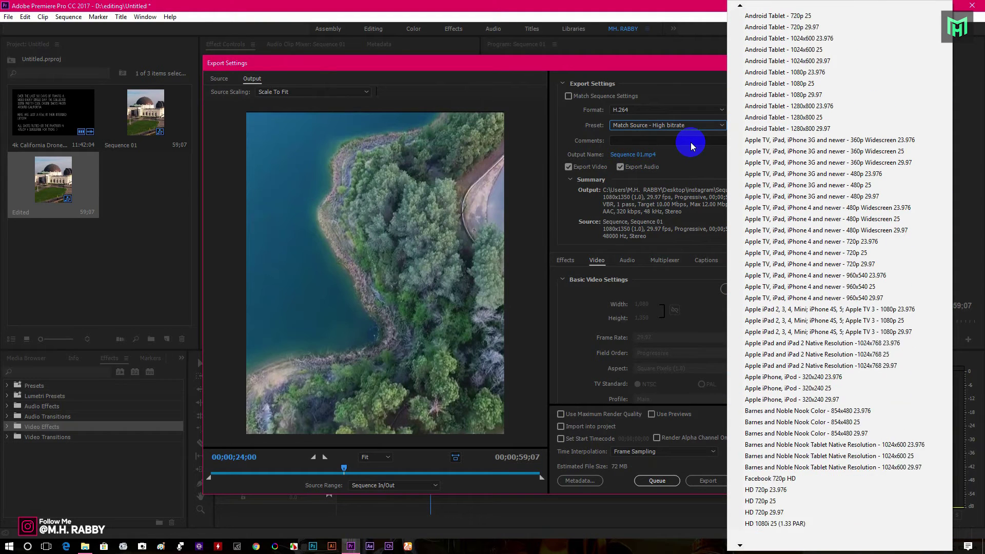
pyautogui.press('Down')
pyautogui.press('Down')
pyautogui.press('Down')
pyautogui.press('Down')
pyautogui.press('Down')
pyautogui.press('Down')
pyautogui.press('Down')
pyautogui.press('Down')
pyautogui.press('Down')
pyautogui.press('Down')
pyautogui.press('Down')
pyautogui.press('Down')
pyautogui.press('Down')
pyautogui.press('Down')
pyautogui.press('Down')
pyautogui.press('Down')
pyautogui.press('Down')
pyautogui.press('Down')
pyautogui.press('Down')
pyautogui.press('Down')
pyautogui.press('Up')
pyautogui.press('Up')
pyautogui.press('Up')
pyautogui.press('Up')
pyautogui.press('Up')
pyautogui.press('Up')
pyautogui.press('Down')
pyautogui.press('Down')
pyautogui.press('Down')
pyautogui.press('Down')
pyautogui.press('Down')
pyautogui.press('Down')
pyautogui.press('Down')
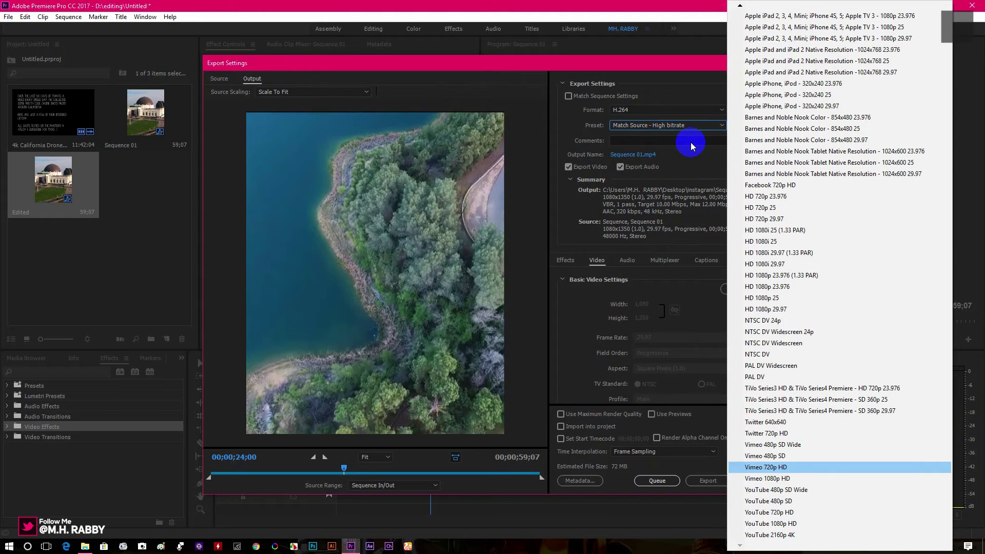
pyautogui.press('Down')
pyautogui.press('Down')
pyautogui.press('Down')
pyautogui.press('Down')
pyautogui.press('Down')
pyautogui.press('Down')
pyautogui.press('Down')
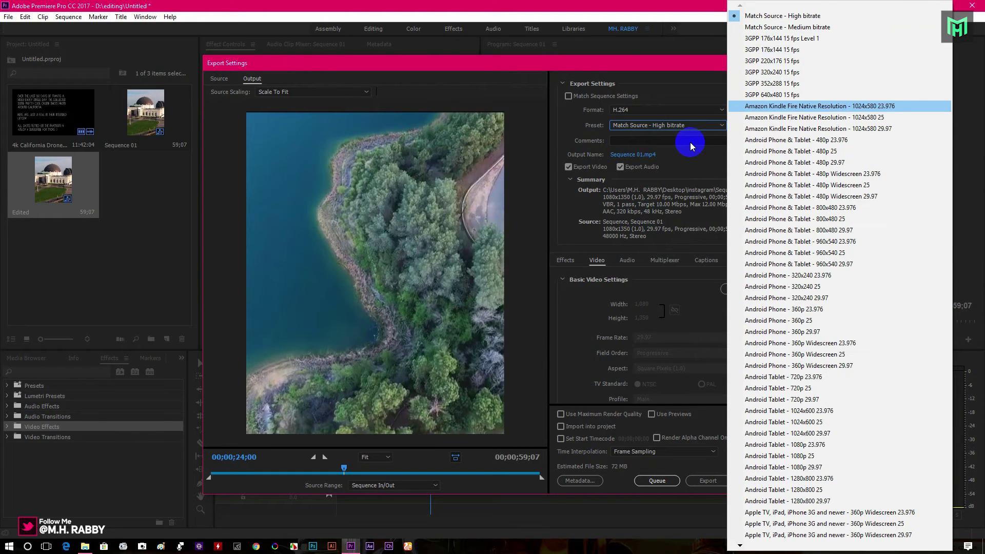
pyautogui.click(622, 67)
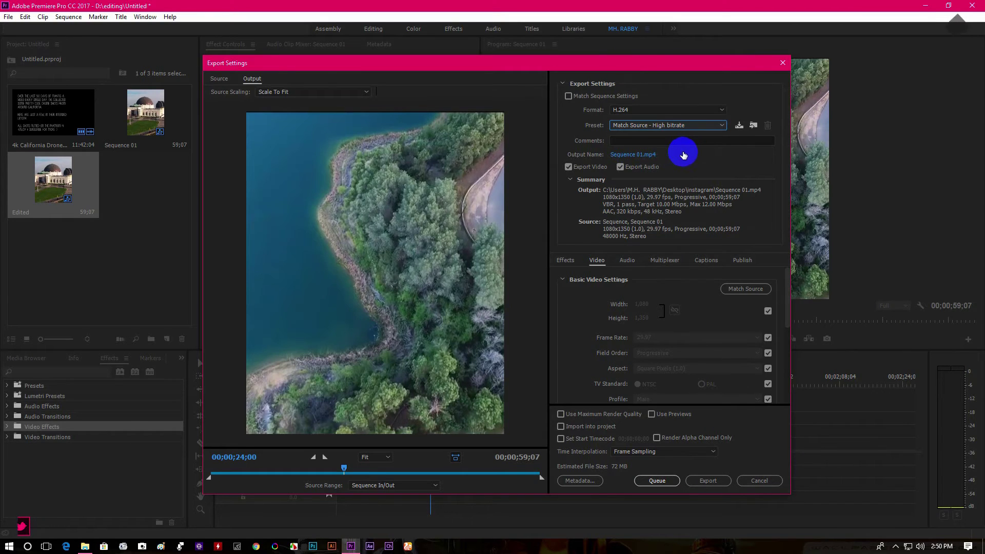
# Step: Rename the output file from Sequence 01 to export.mp4
pyautogui.click(647, 155)
pyautogui.click(380, 297)
pyautogui.doubleClick(346, 295)
pyautogui.write('export')
pyautogui.click(610, 332)
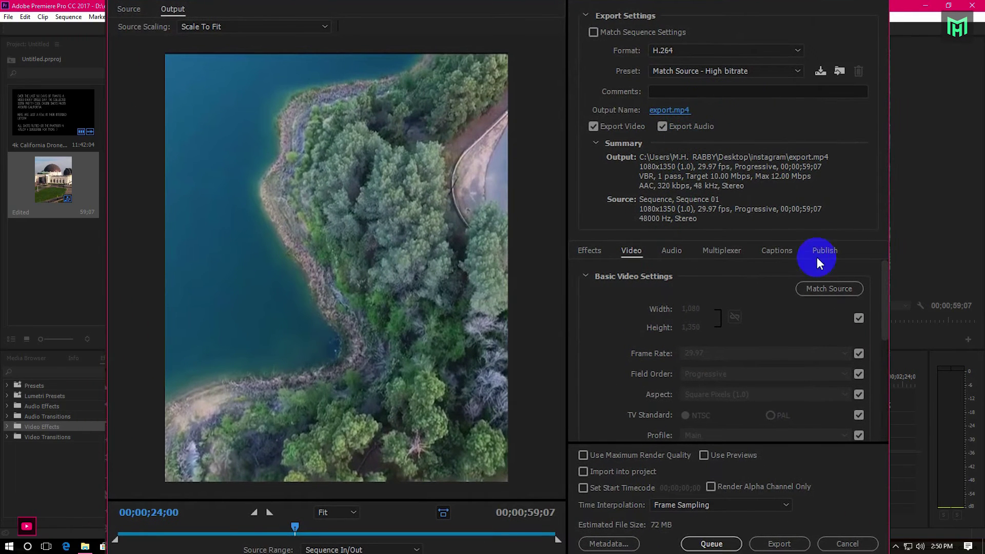
# Step: Unlink width and height, adjust the height, then restore 1080x1350 with Match Source
pyautogui.click(823, 286)
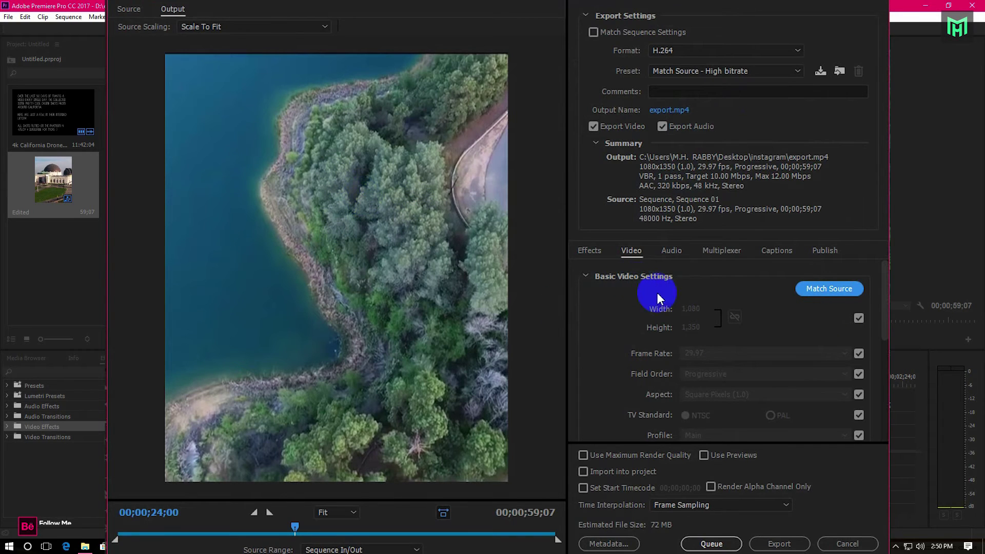
pyautogui.click(863, 320)
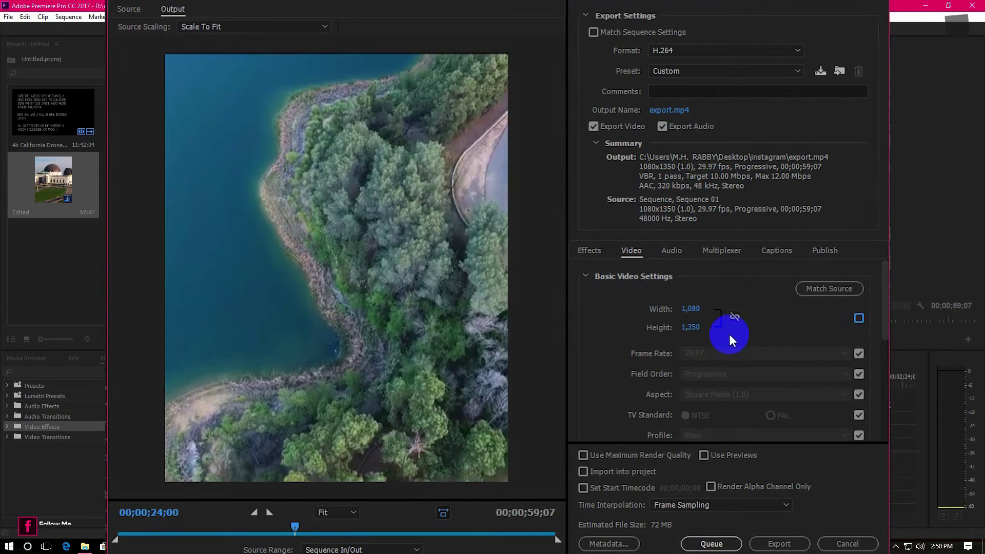
pyautogui.moveTo(688, 327); pyautogui.dragTo(715, 350)
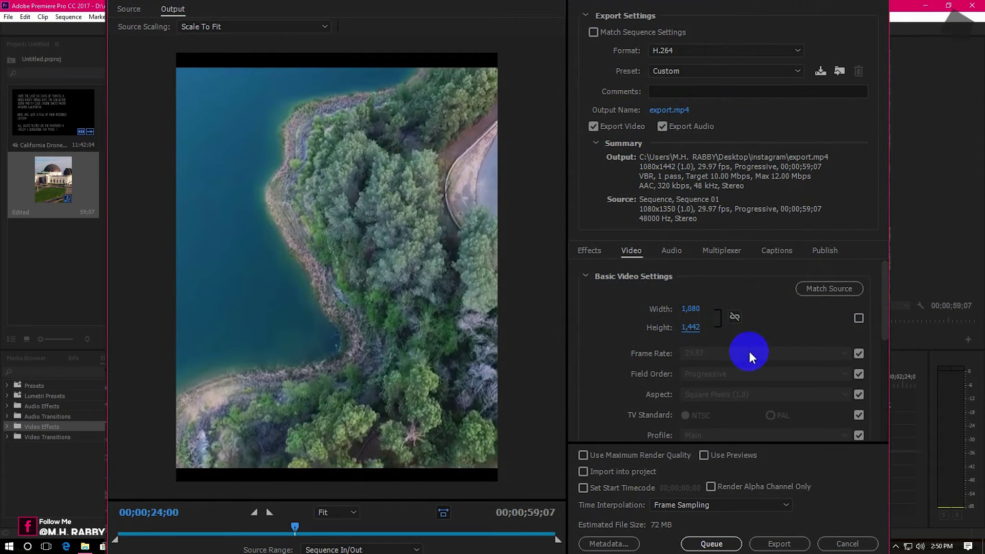
pyautogui.click(816, 289)
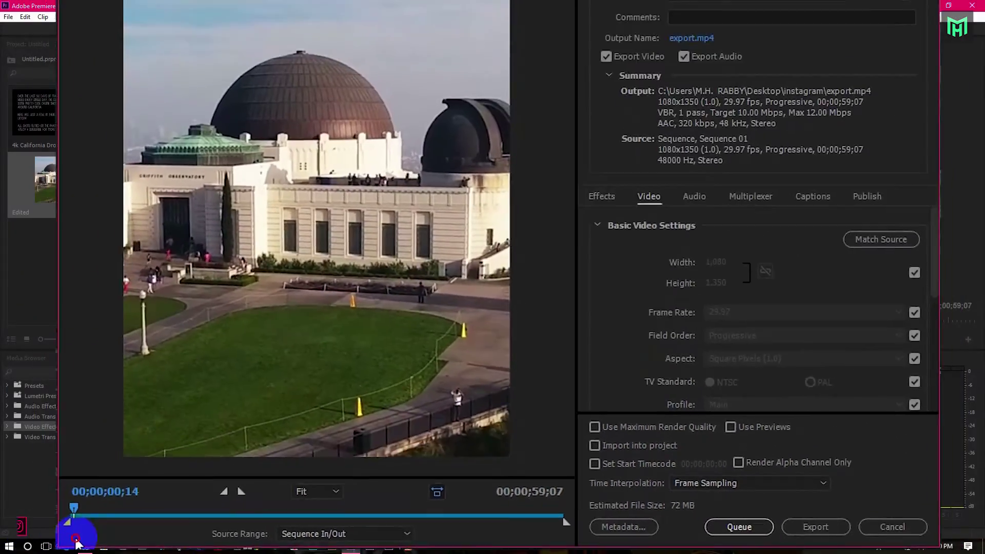
pyautogui.moveTo(117, 534); pyautogui.dragTo(176, 549)
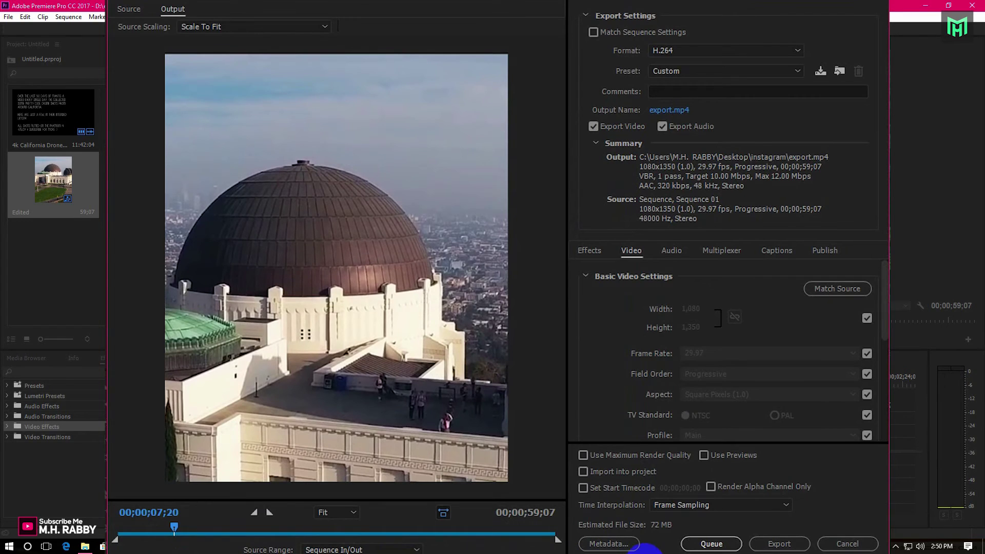
# Step: Export Sequence 01 to export.mp4 and let the encoding finish
pyautogui.click(760, 546)
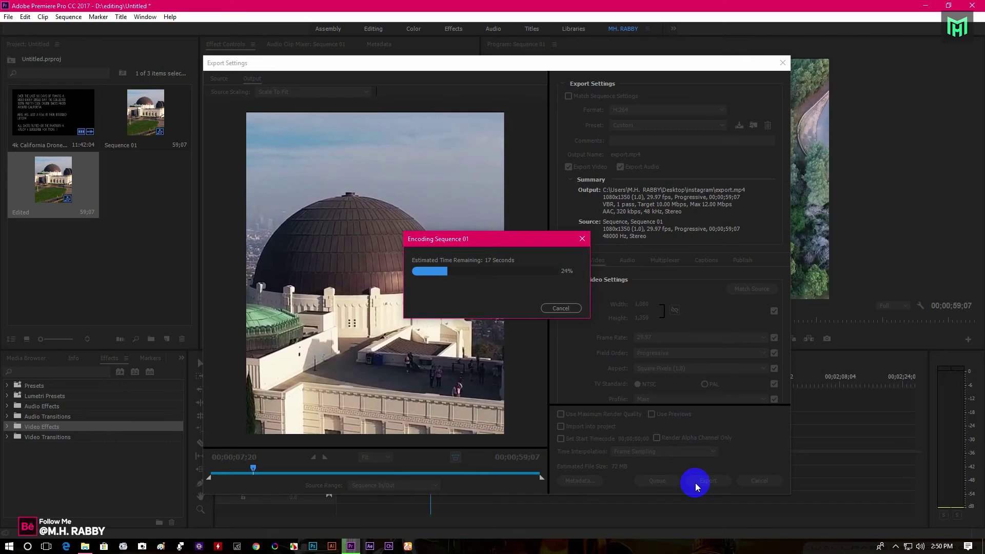
pyautogui.moveTo(476, 241); pyautogui.dragTo(487, 269)
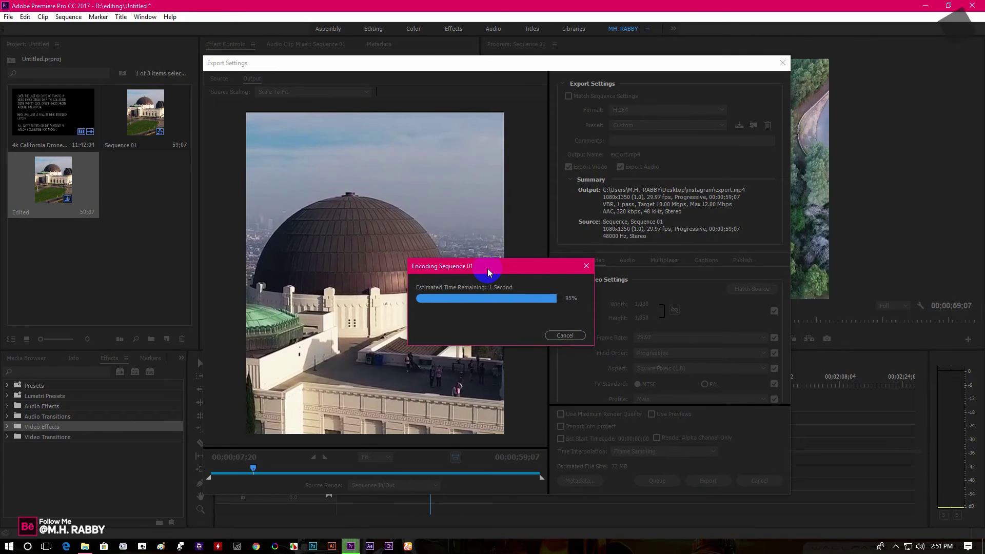